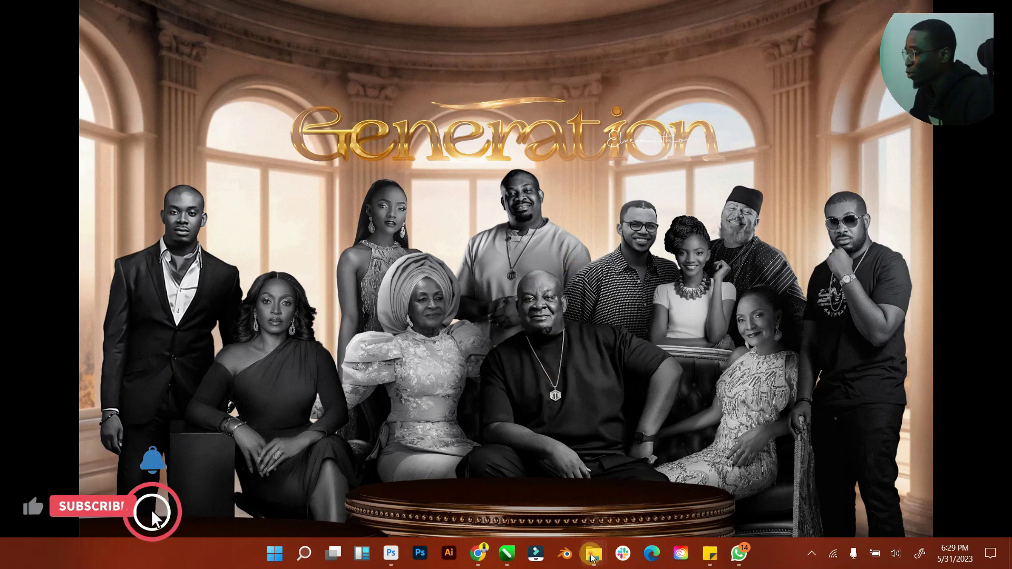
# Open the black-couple summer vacation JPG from Downloads as a new Photoshop document.
pyautogui.moveTo(593, 554)
pyautogui.click(513, 510)
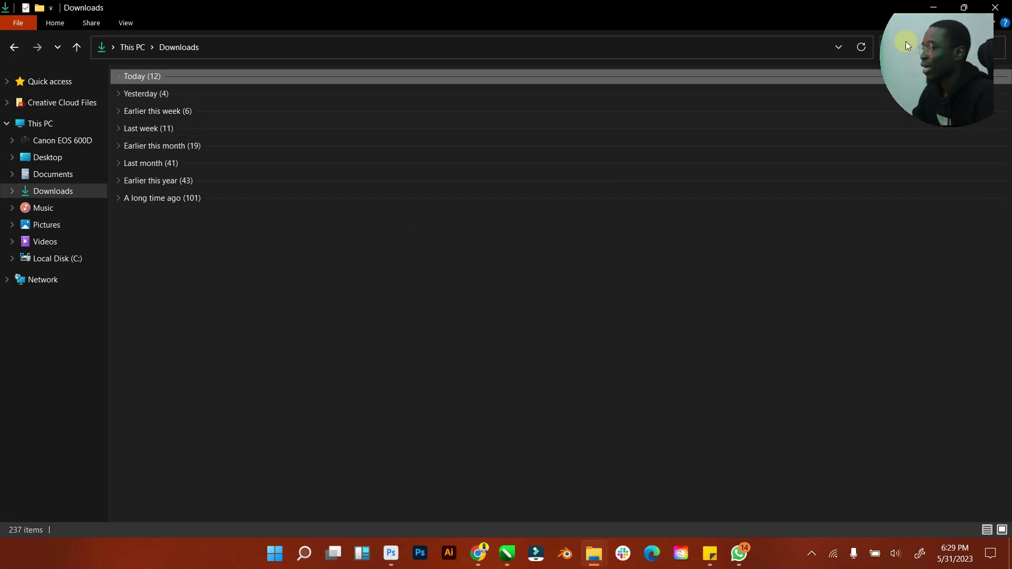
pyautogui.click(931, 7)
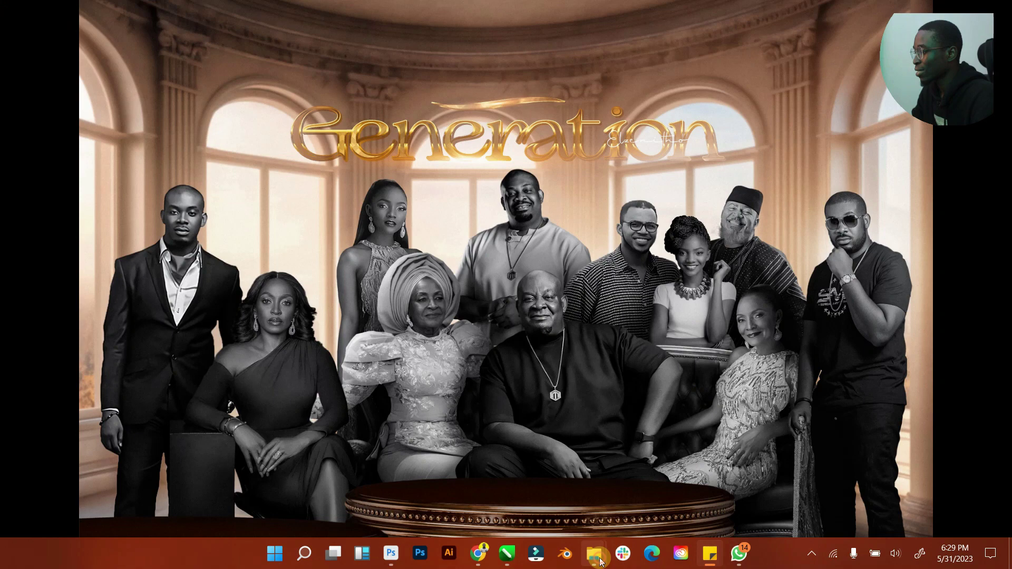
pyautogui.moveTo(594, 553)
pyautogui.click(624, 510)
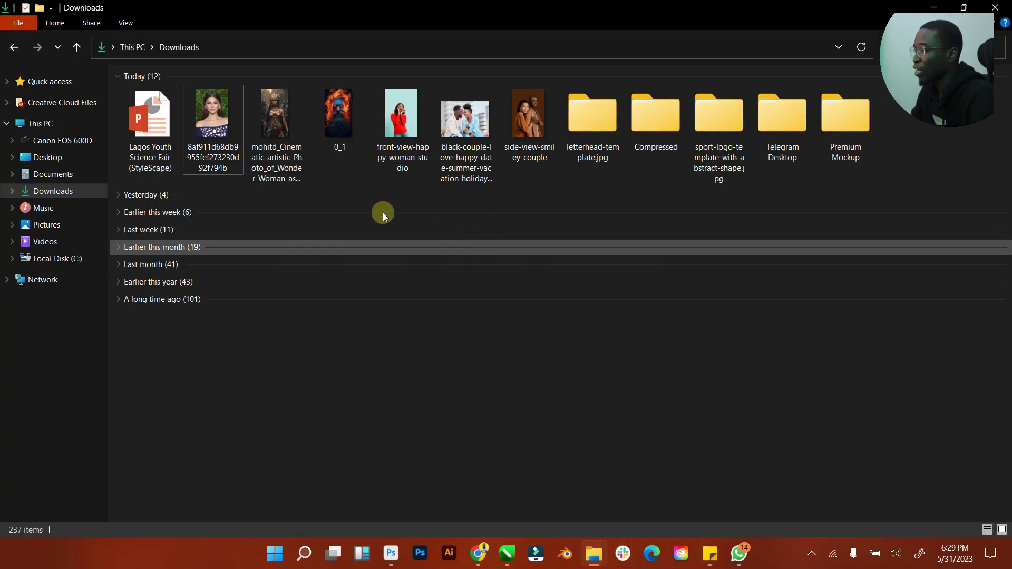
pyautogui.moveTo(482, 154); pyautogui.dragTo(391, 556)
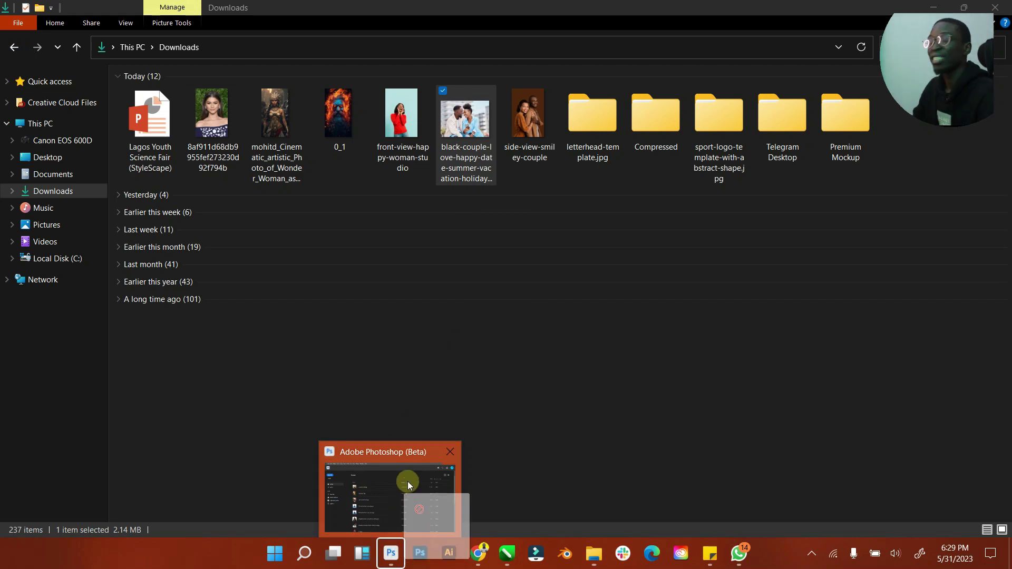
pyautogui.moveTo(392, 556); pyautogui.dragTo(432, 345)
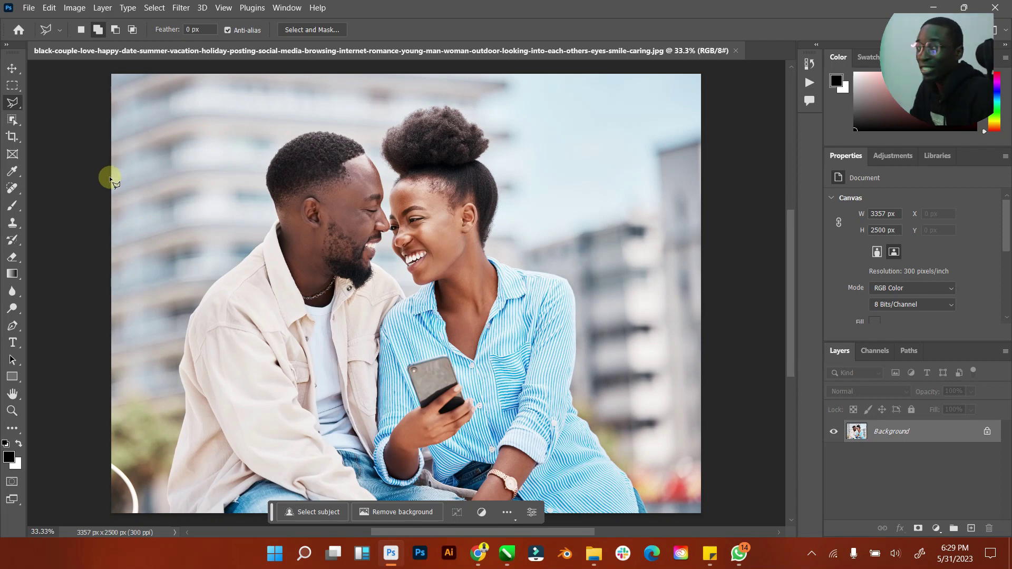
# Outline the woman with the Lasso Tool, tracing her face, forehead, hair and arm.
pyautogui.rightClick(12, 103)
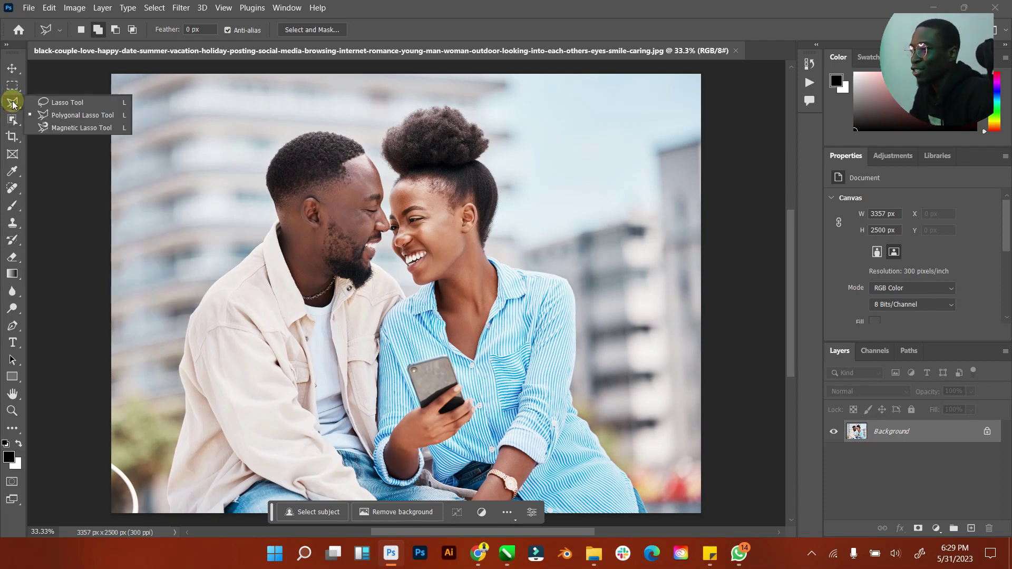
pyautogui.click(56, 101)
pyautogui.moveTo(370, 348); pyautogui.dragTo(375, 330)
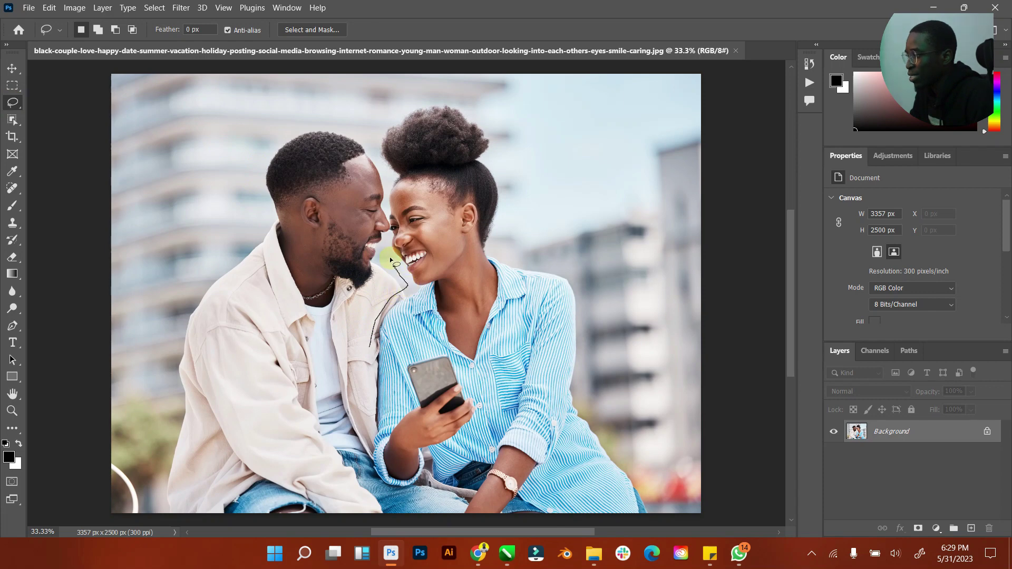
pyautogui.moveTo(389, 249); pyautogui.dragTo(386, 209)
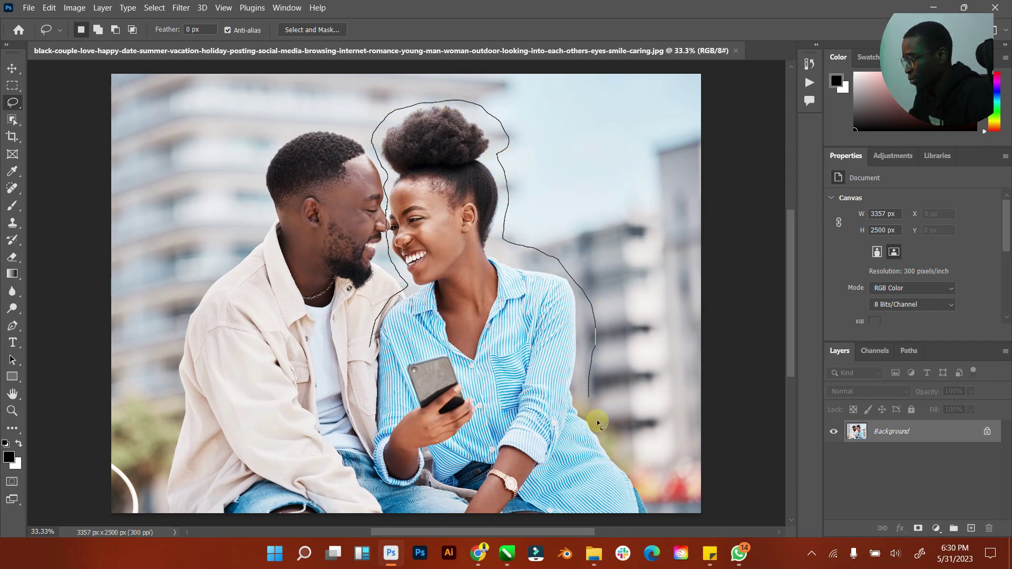
pyautogui.moveTo(560, 262)
pyautogui.mouseDown()
pyautogui.moveTo(657, 514)
pyautogui.moveTo(517, 517)
pyautogui.moveTo(424, 504)
pyautogui.moveTo(418, 488)
pyautogui.moveTo(383, 485)
pyautogui.moveTo(359, 438)
pyautogui.mouseUp()
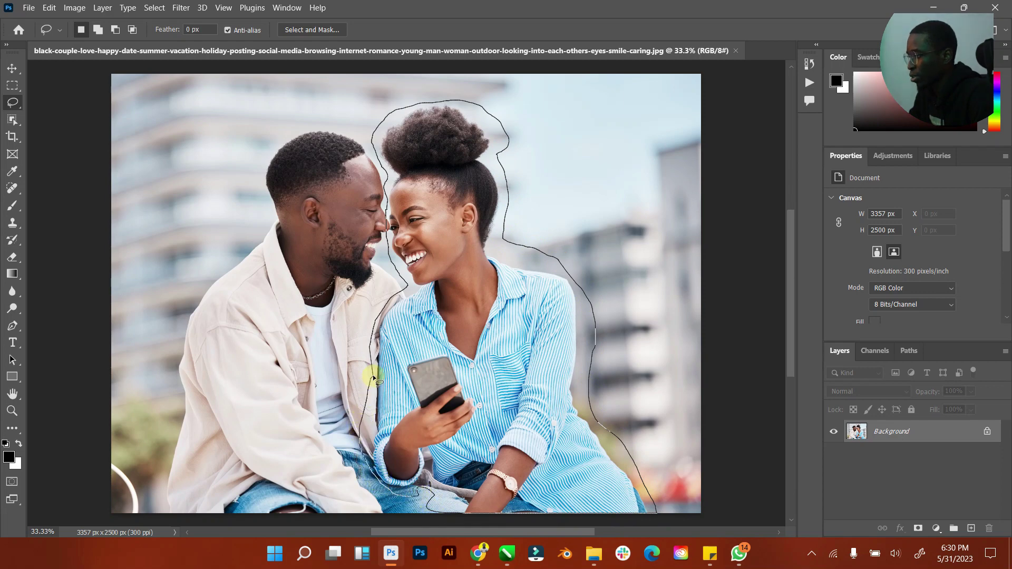
pyautogui.moveTo(374, 378); pyautogui.dragTo(373, 365)
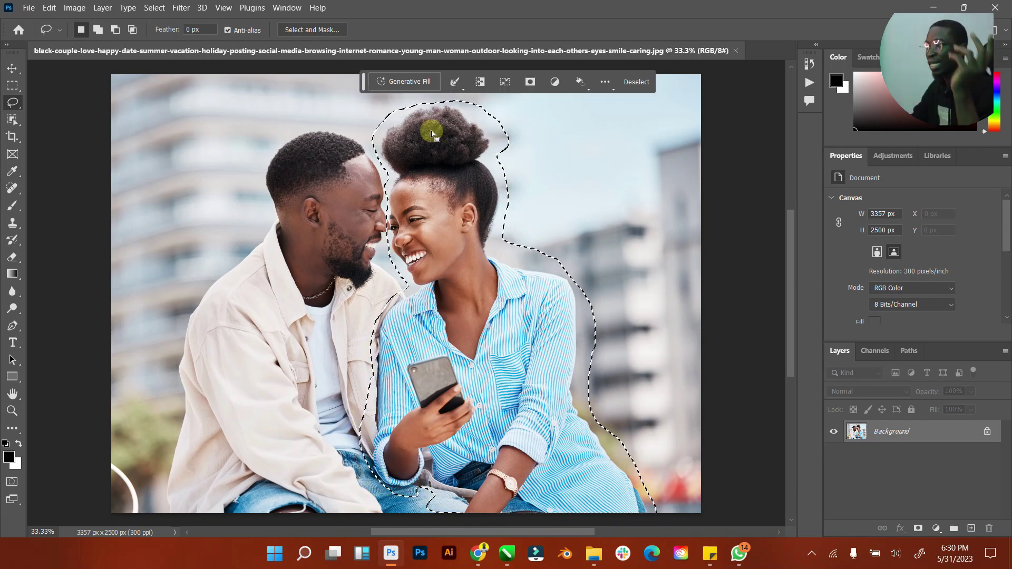
# Generative Fill the woman's selection with the prompt 'remove image'.
pyautogui.click(424, 83)
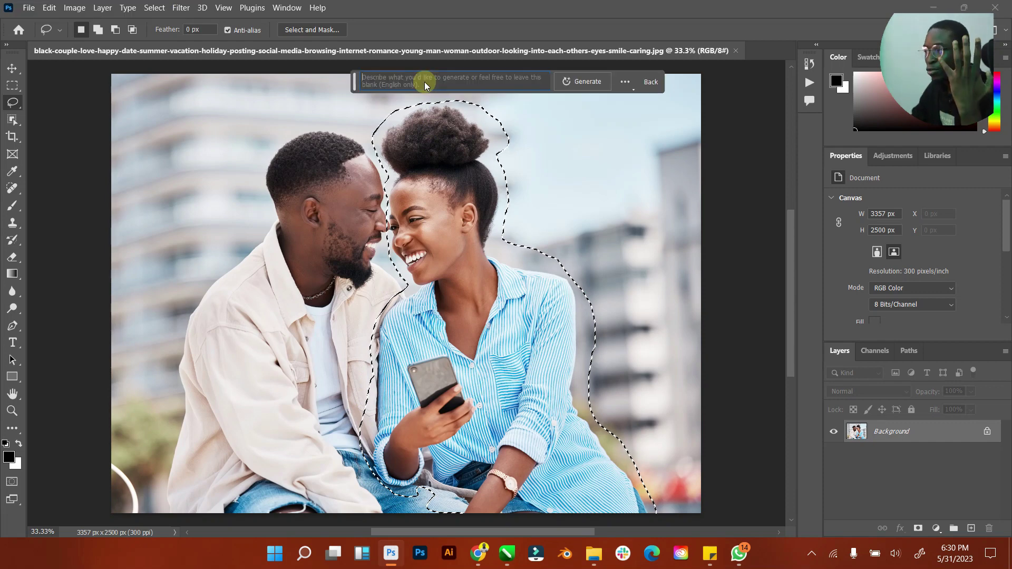
pyautogui.write('remove image')
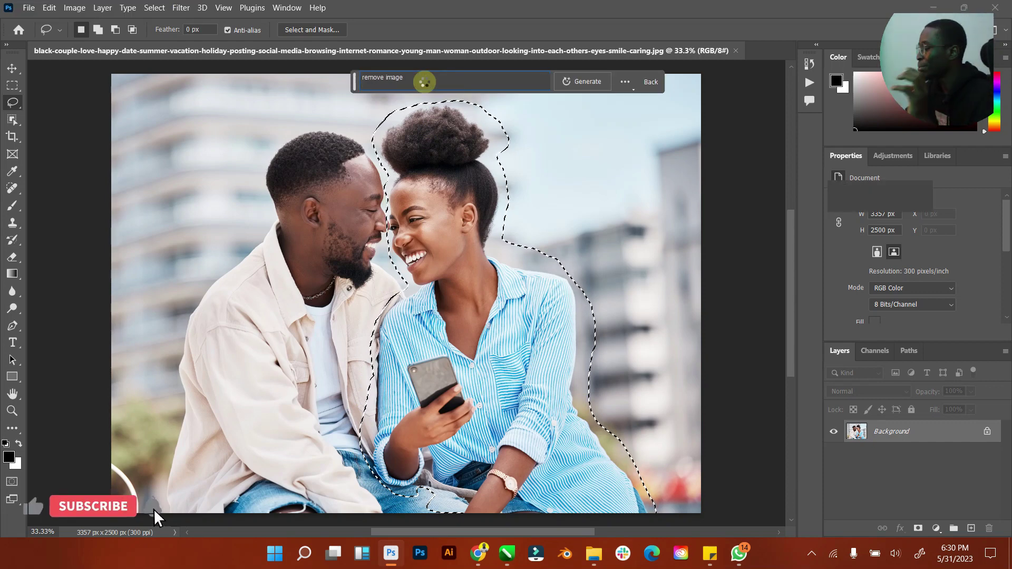
pyautogui.press('Return')
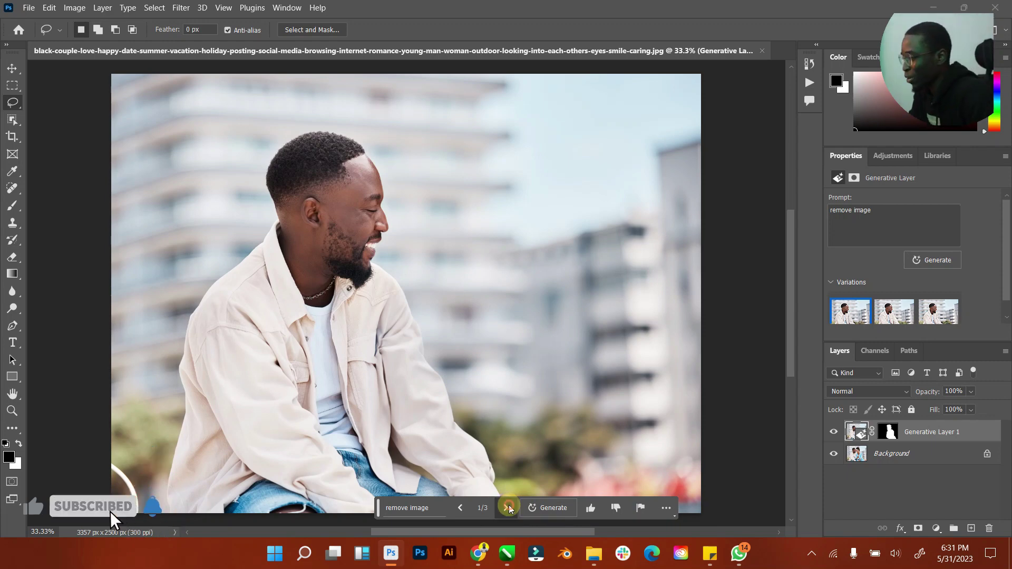
# Step through the generated results to variation 3 of 3.
pyautogui.click(508, 509)
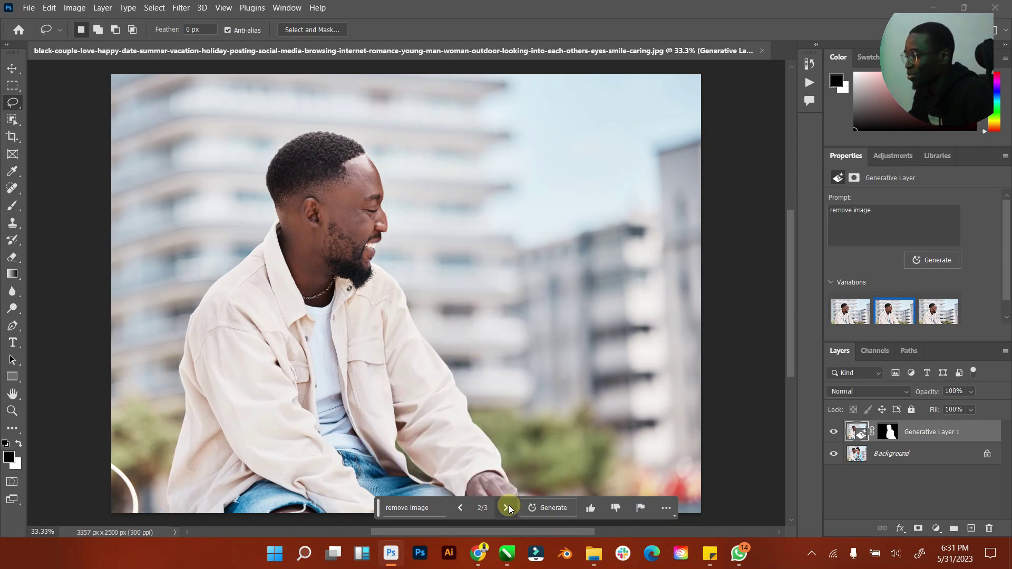
pyautogui.click(508, 507)
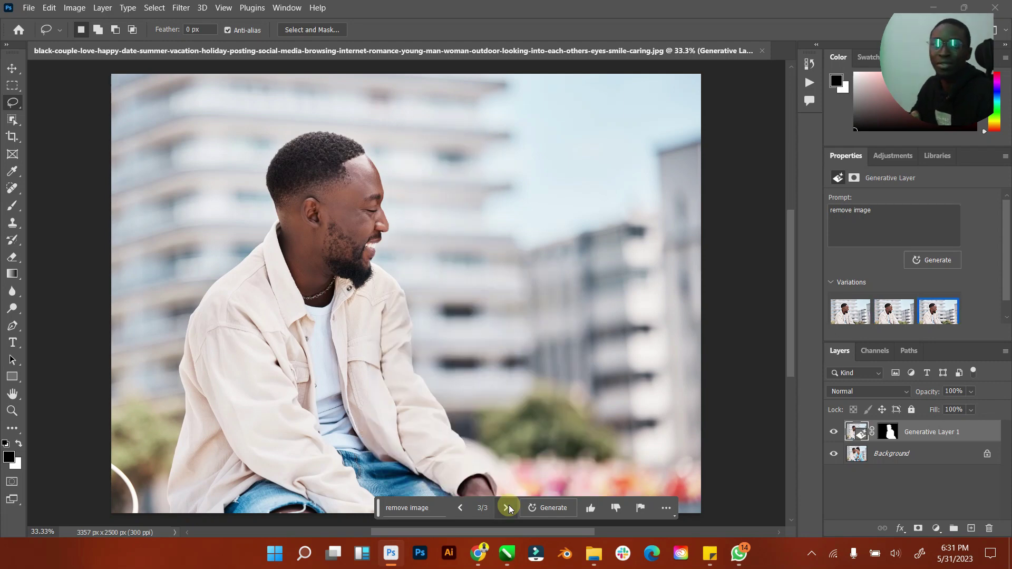
# Close the vacation photo unsaved and open side-view-smiley-couple from Downloads in Photoshop.
pyautogui.click(8, 68)
pyautogui.click(761, 50)
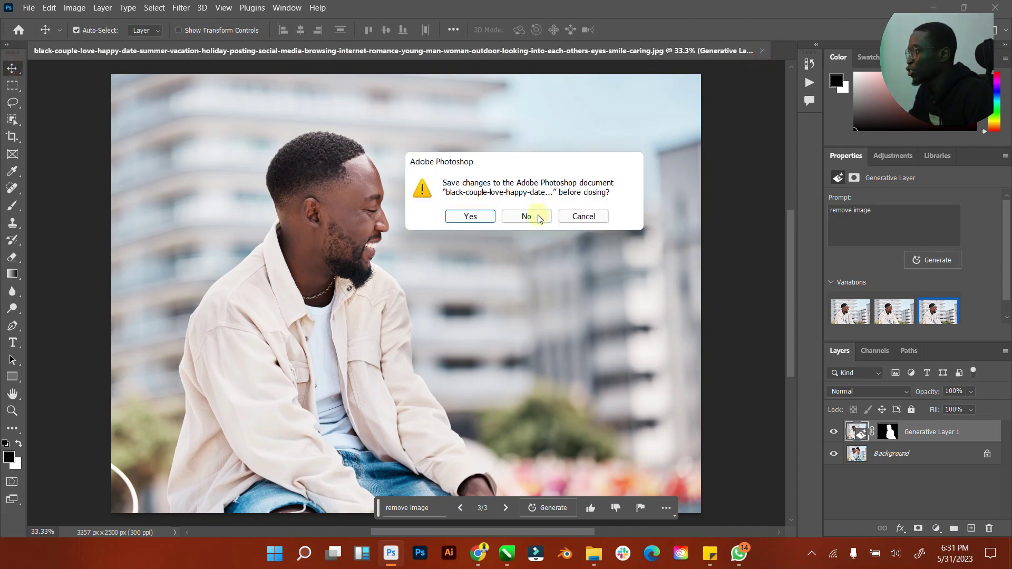
pyautogui.click(527, 217)
pyautogui.moveTo(593, 553)
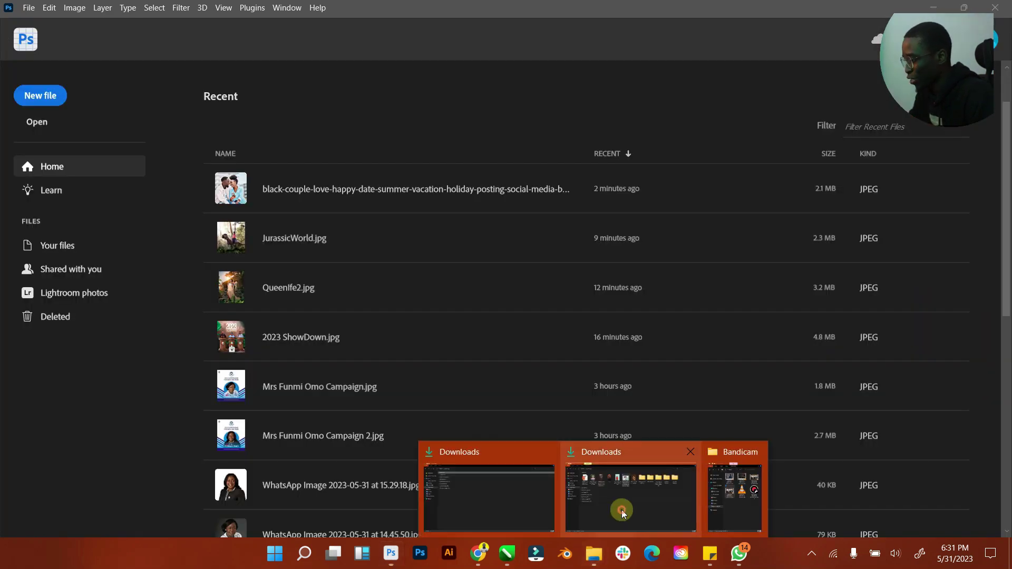
pyautogui.click(622, 513)
pyautogui.moveTo(527, 114)
pyautogui.mouseDown()
pyautogui.moveTo(397, 562)
pyautogui.moveTo(398, 488)
pyautogui.moveTo(442, 386)
pyautogui.mouseUp()
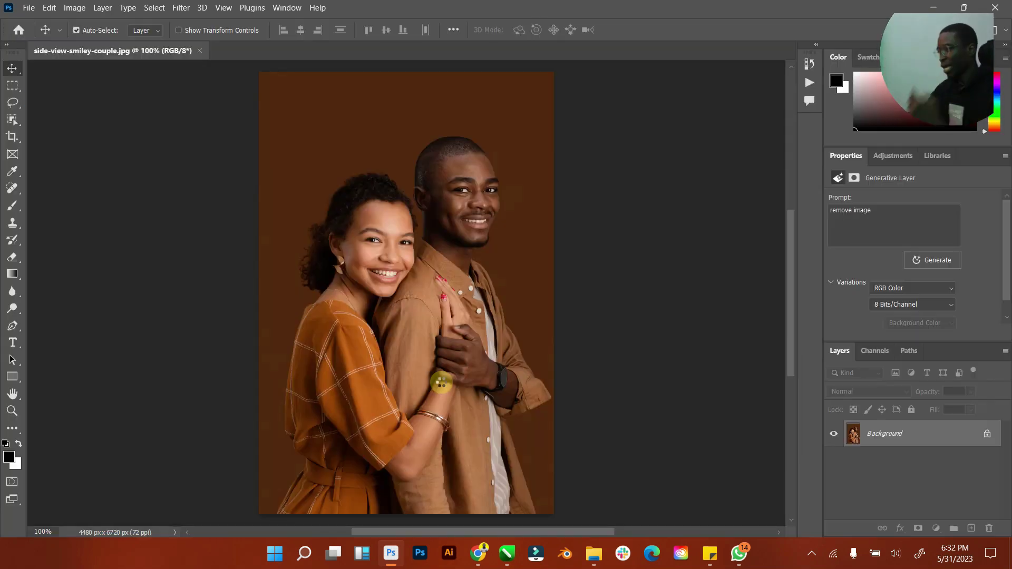
# Lasso around the hugging woman from her hair, along the man's shoulder, down her arm and back.
pyautogui.click(11, 101)
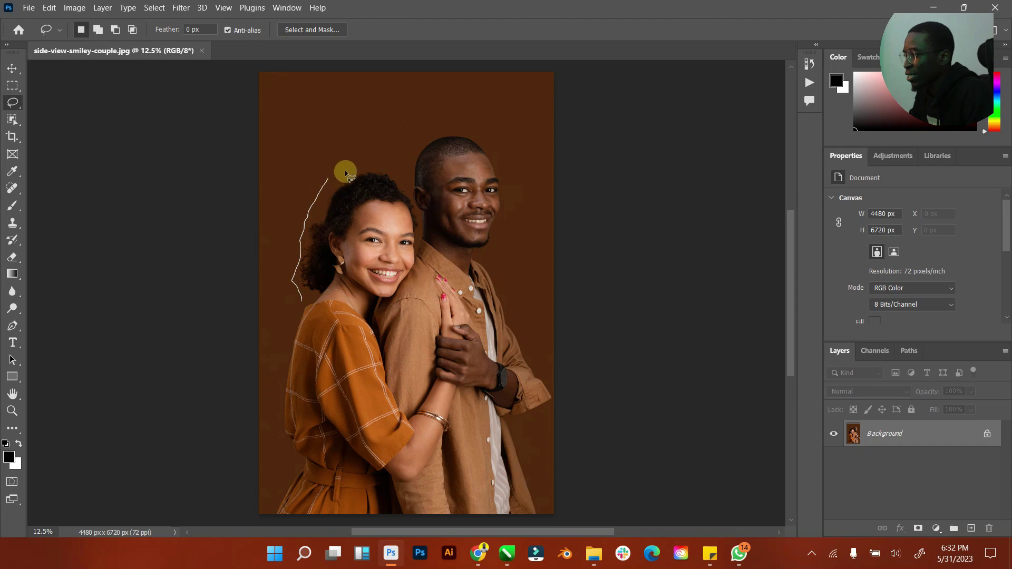
pyautogui.moveTo(382, 168); pyautogui.dragTo(407, 186)
pyautogui.moveTo(423, 224); pyautogui.dragTo(403, 388)
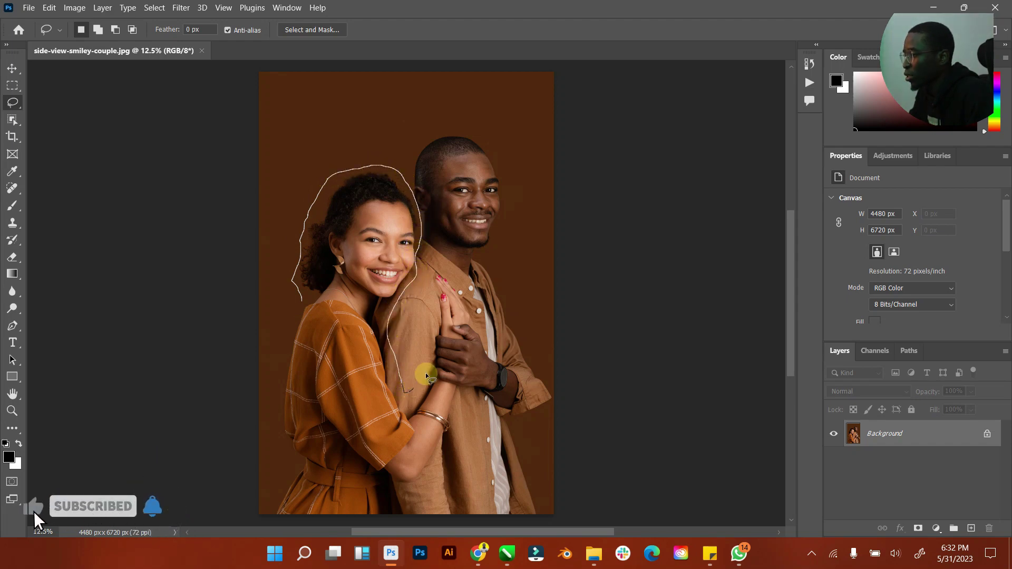
pyautogui.moveTo(404, 388); pyautogui.dragTo(466, 307)
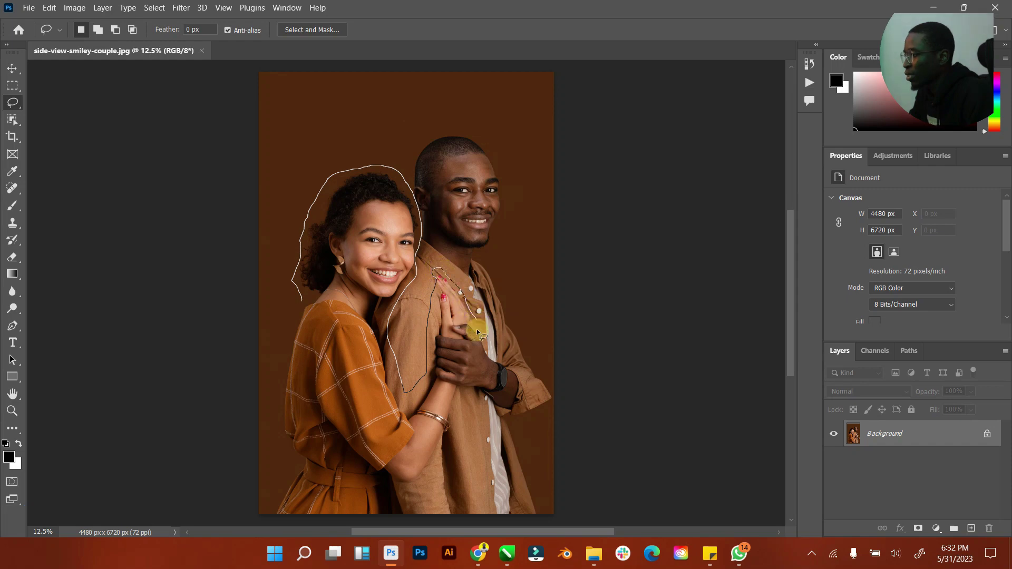
pyautogui.moveTo(463, 388)
pyautogui.mouseDown()
pyautogui.moveTo(436, 464)
pyautogui.moveTo(410, 491)
pyautogui.mouseUp()
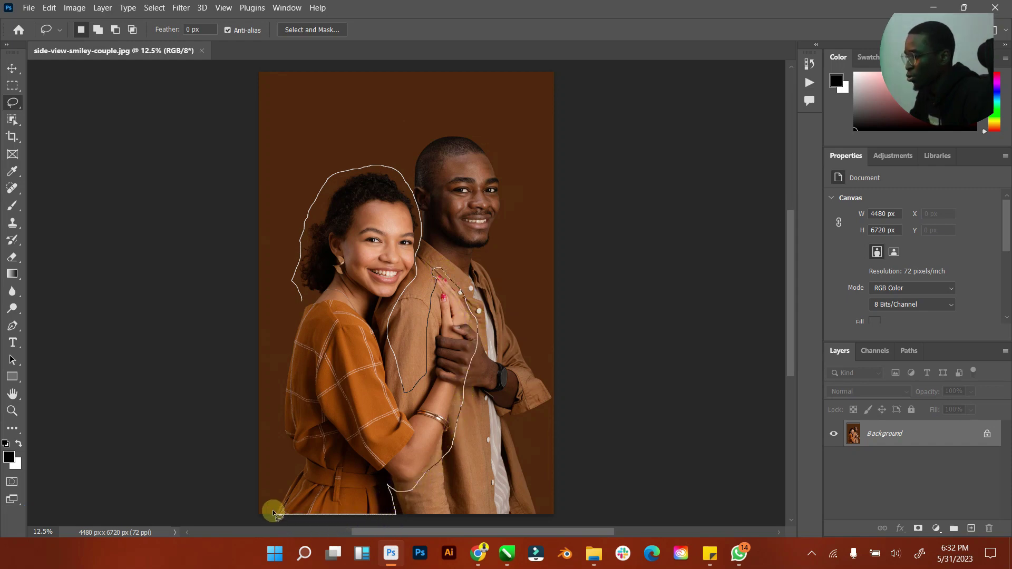
pyautogui.moveTo(282, 423); pyautogui.dragTo(289, 364)
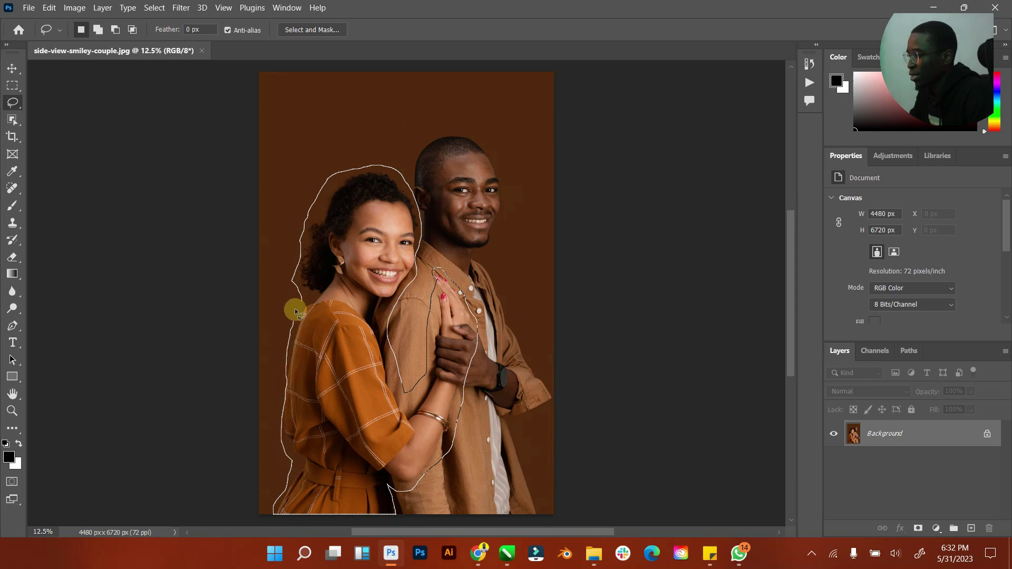
pyautogui.moveTo(294, 308); pyautogui.dragTo(294, 298)
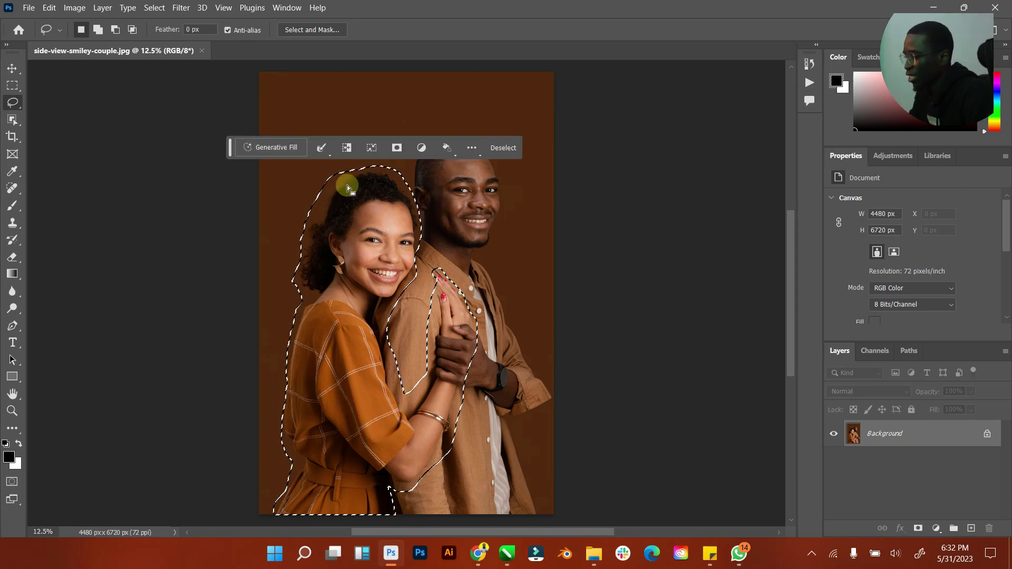
# Generative Fill the selected woman with the prompt 'remove image'.
pyautogui.click(269, 147)
pyautogui.write('r')
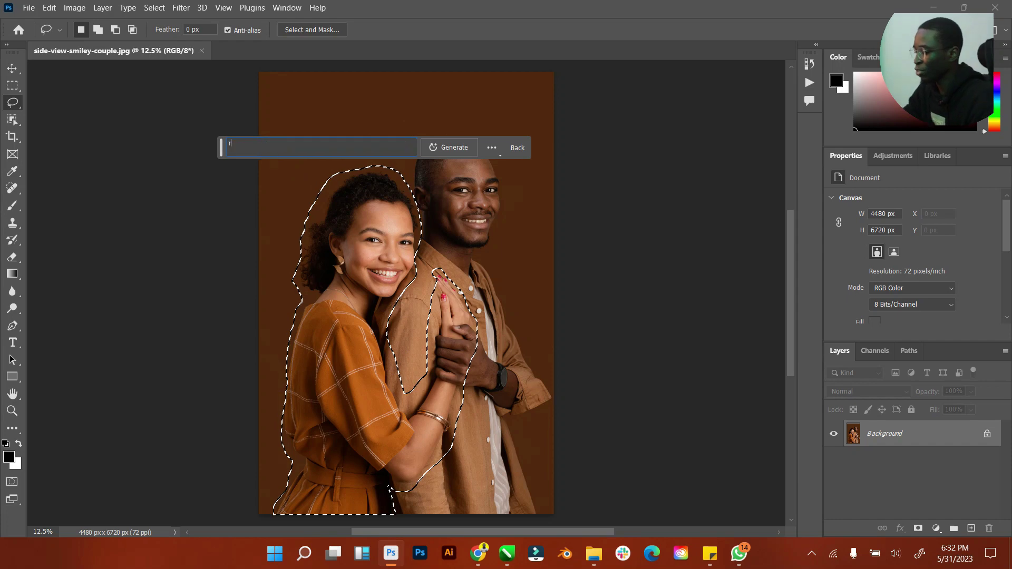
pyautogui.write('emove image')
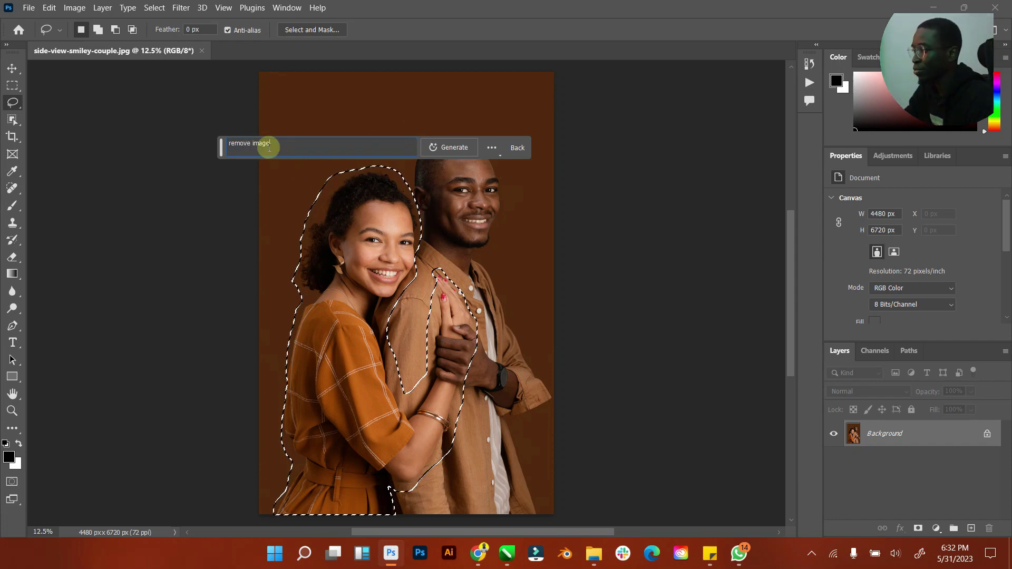
pyautogui.press('Return')
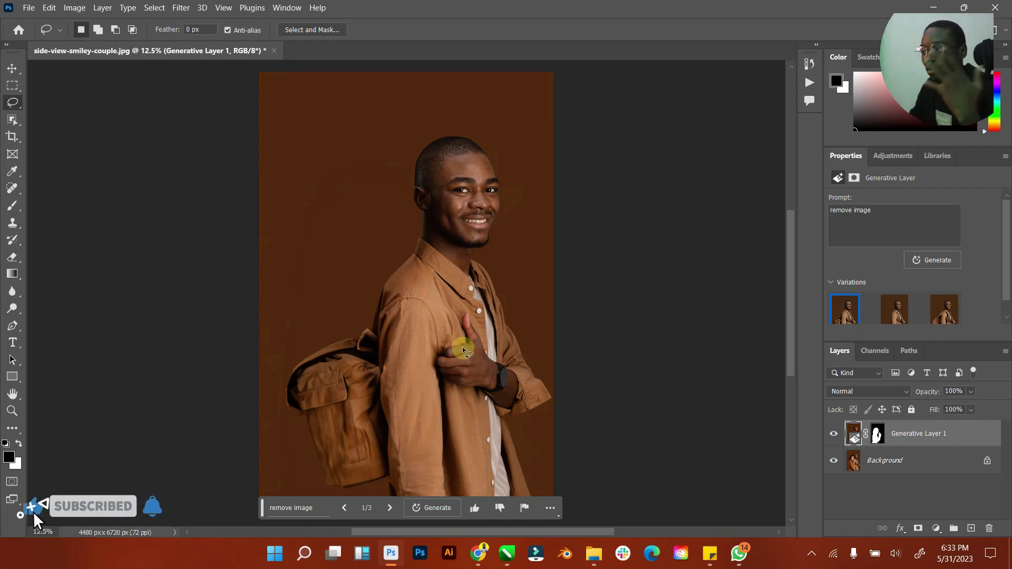
pyautogui.click(387, 506)
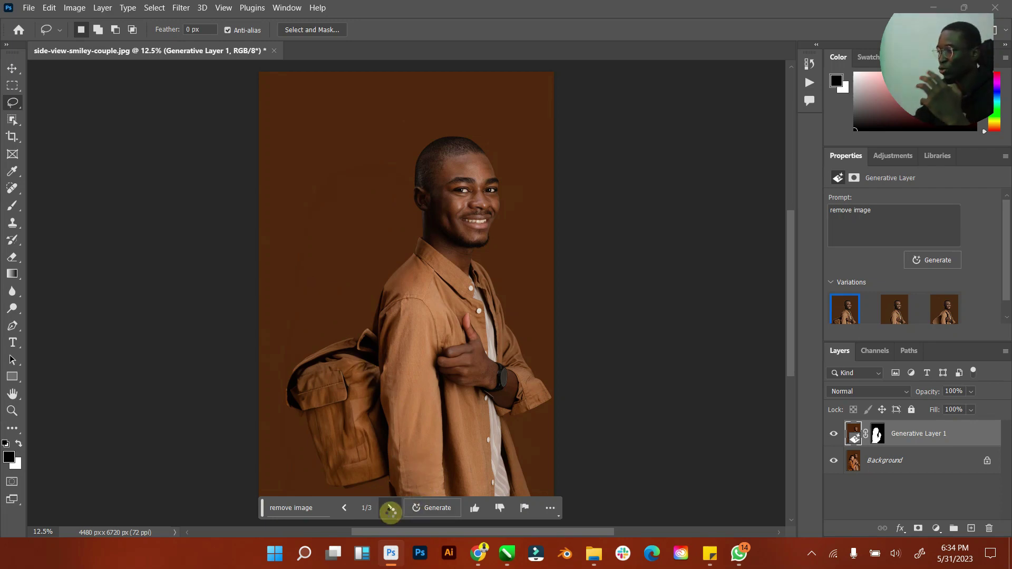
pyautogui.click(391, 512)
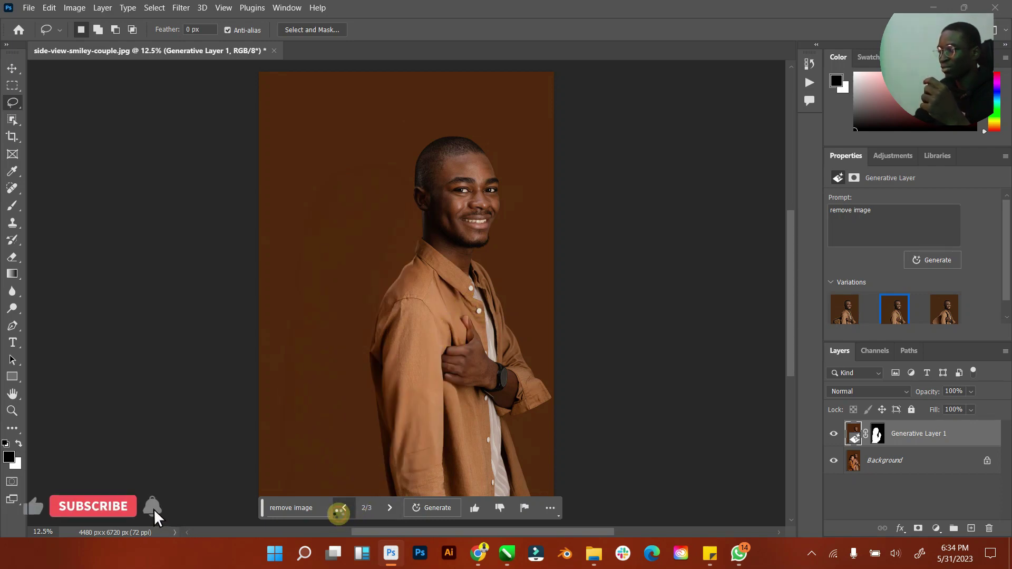
pyautogui.click(342, 508)
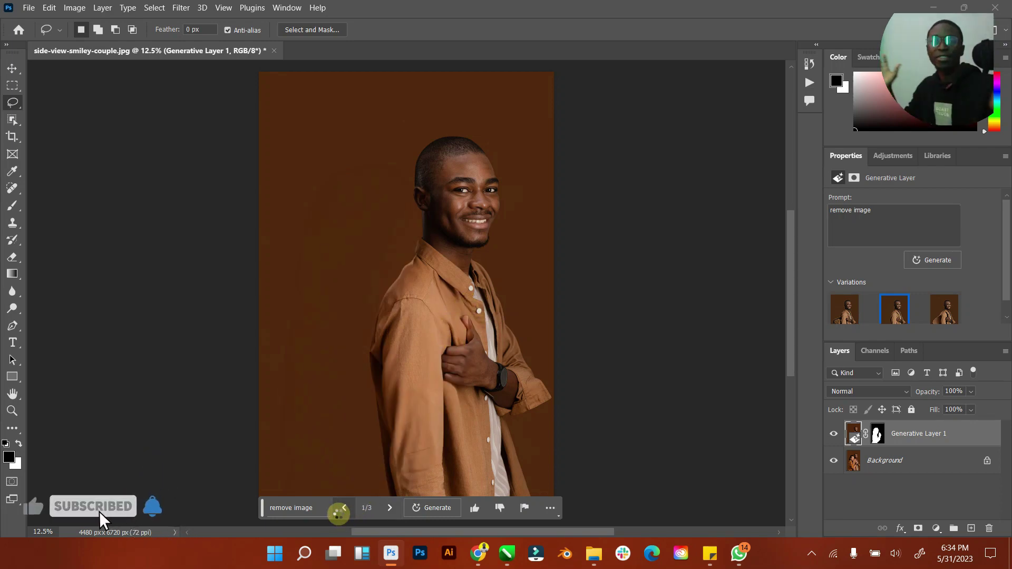